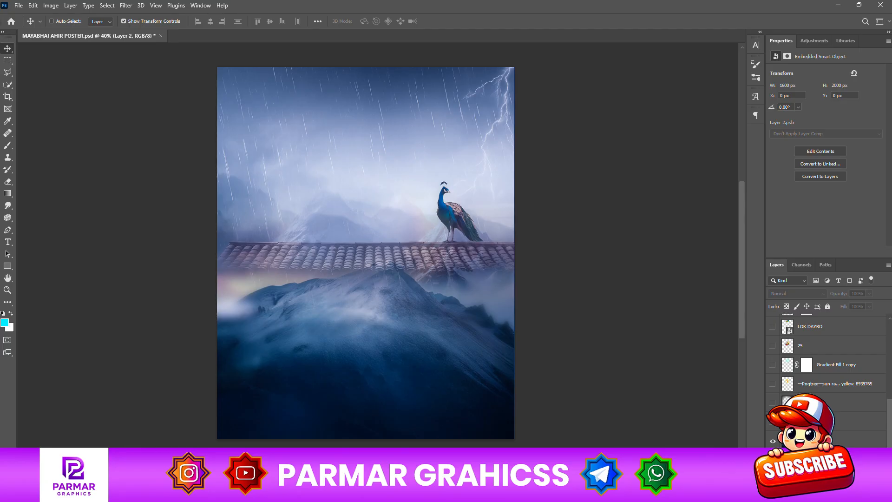
# Step: Show the dark fade over the lower mountain, Layer 1, and select that layer
pyautogui.click(769, 424)
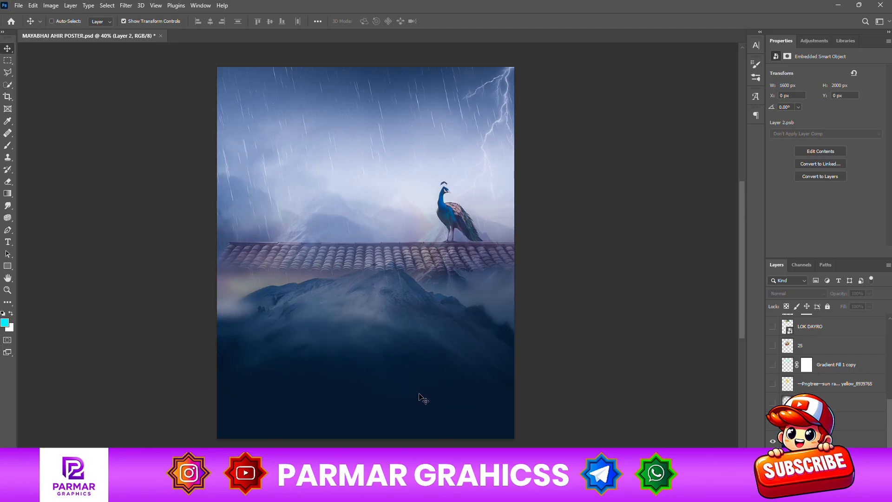
pyautogui.moveTo(447, 394); pyautogui.dragTo(419, 369)
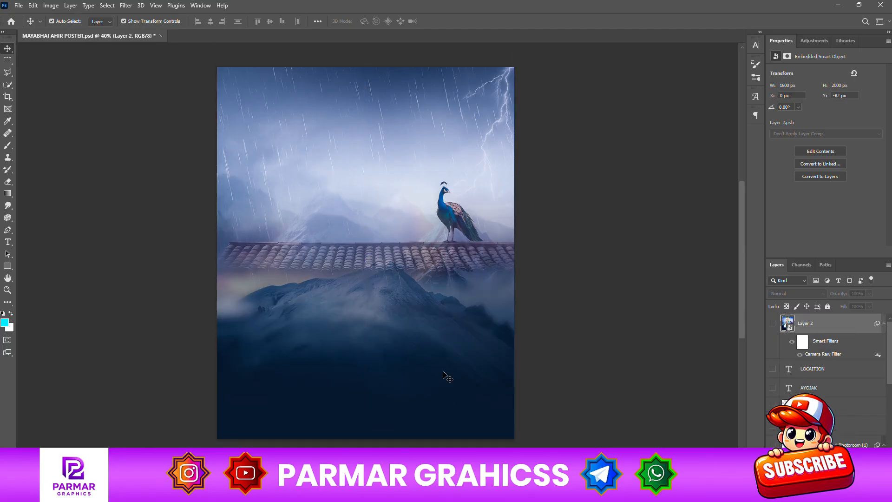
pyautogui.hotkey('ctrl', 'z')
pyautogui.scroll(-5, 812, 354)
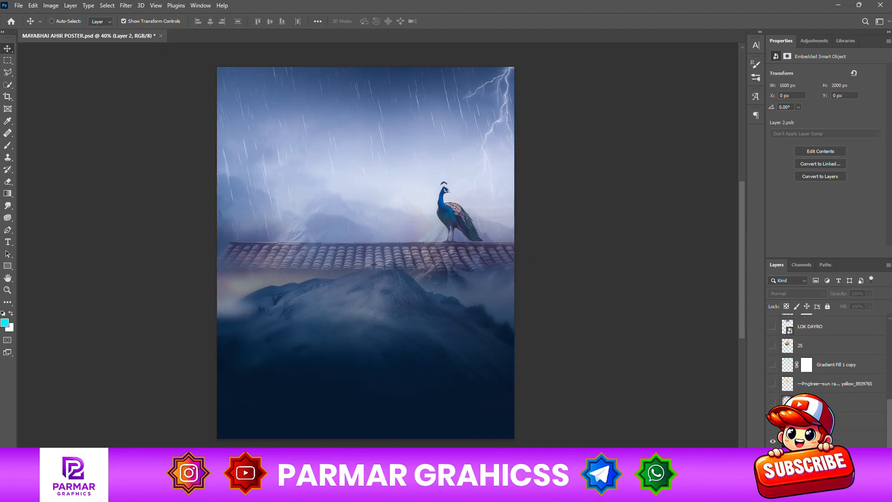
pyautogui.click(815, 421)
pyautogui.moveTo(438, 343); pyautogui.dragTo(430, 341)
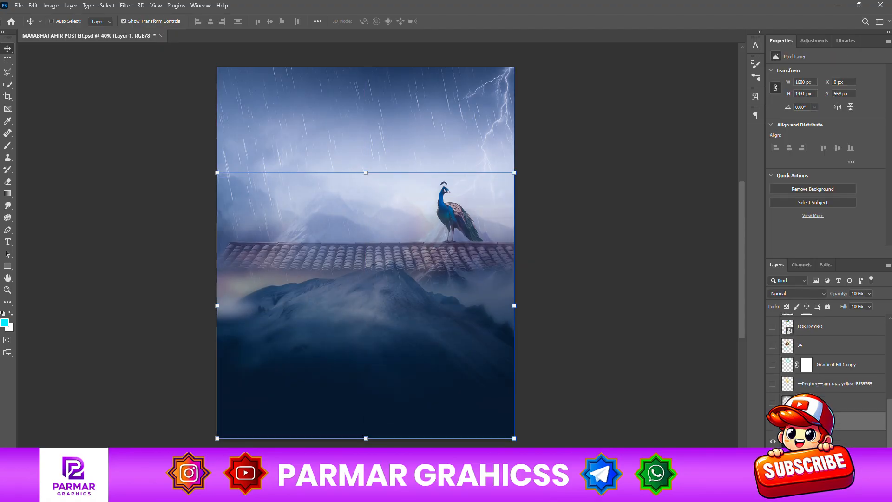
pyautogui.scroll(-1, 465, 98)
pyautogui.scroll(4, 449, 128)
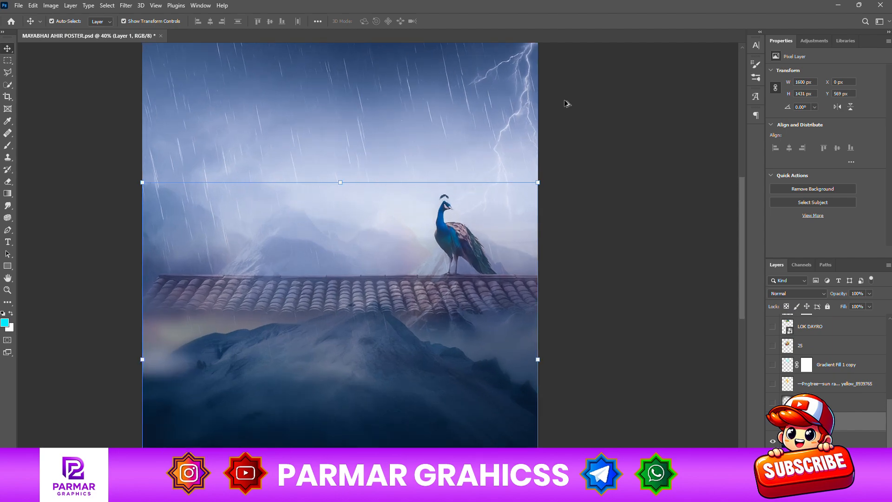
pyautogui.scroll(1, 174, 82)
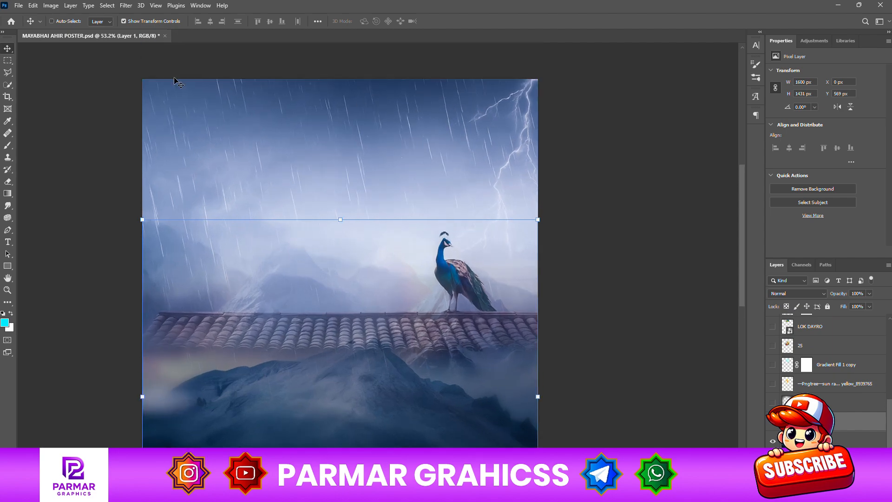
# Step: Show the texture overlay layer directly above Layer 1 and compare the sky with the overlay off and on
pyautogui.click(772, 403)
pyautogui.scroll(3, 202, 107)
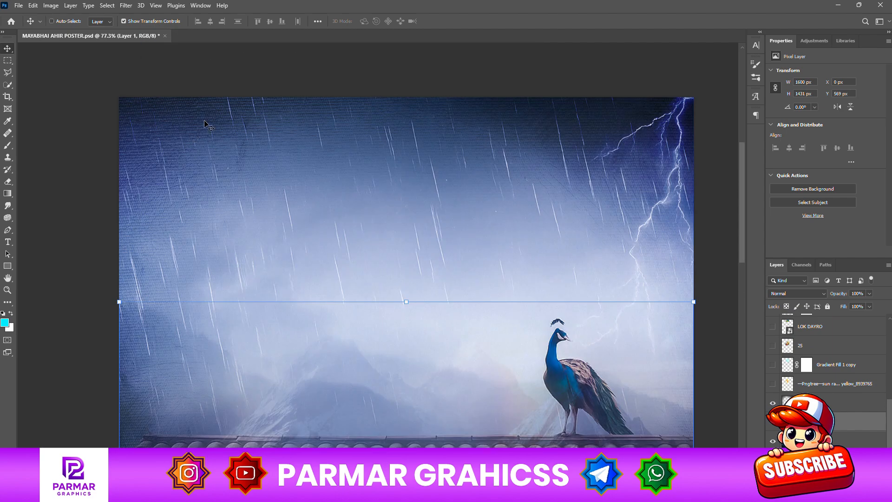
pyautogui.scroll(1, 598, 126)
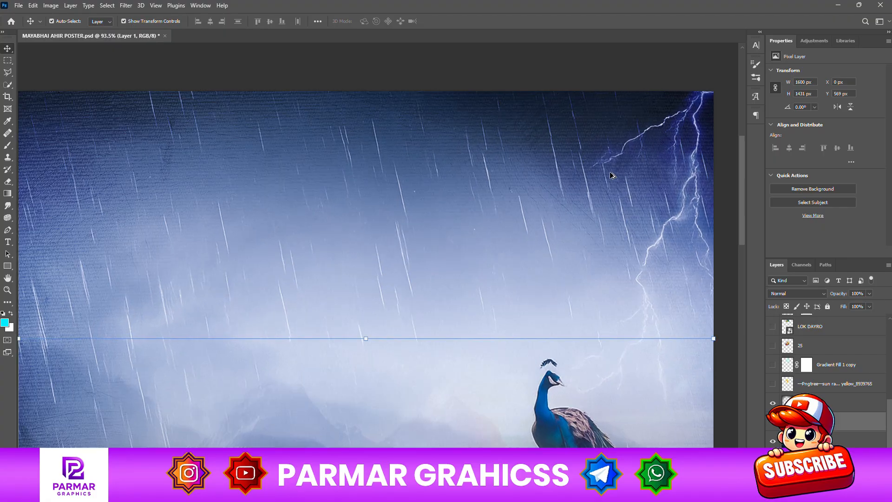
pyautogui.click(773, 402)
pyautogui.click(772, 403)
pyautogui.click(773, 402)
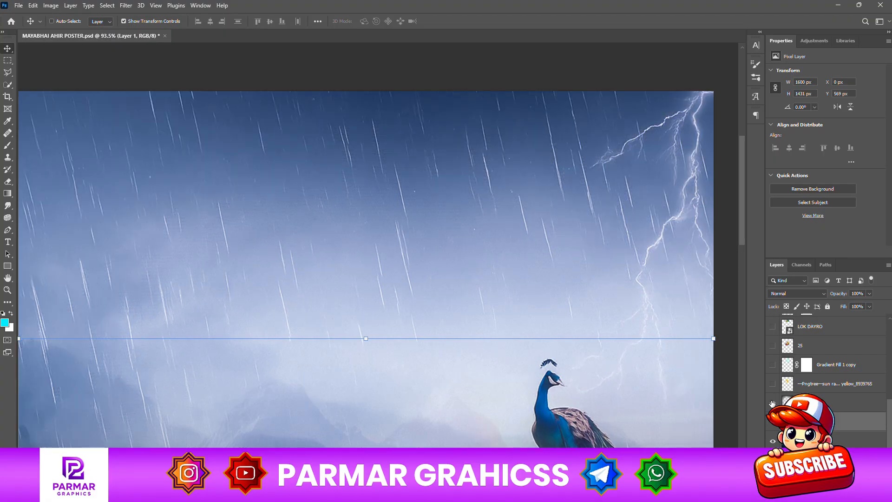
pyautogui.click(772, 402)
pyautogui.scroll(-5, 524, 295)
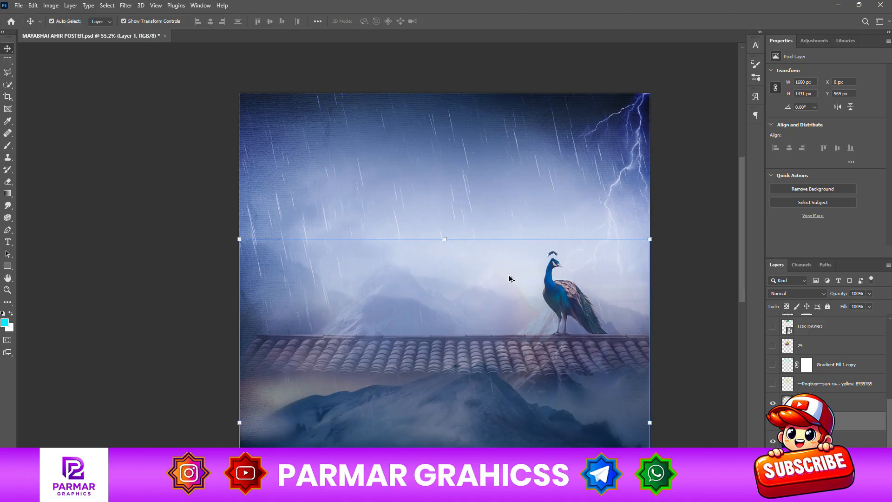
pyautogui.hscroll(2, 503, 297)
pyautogui.scroll(-2, 496, 302)
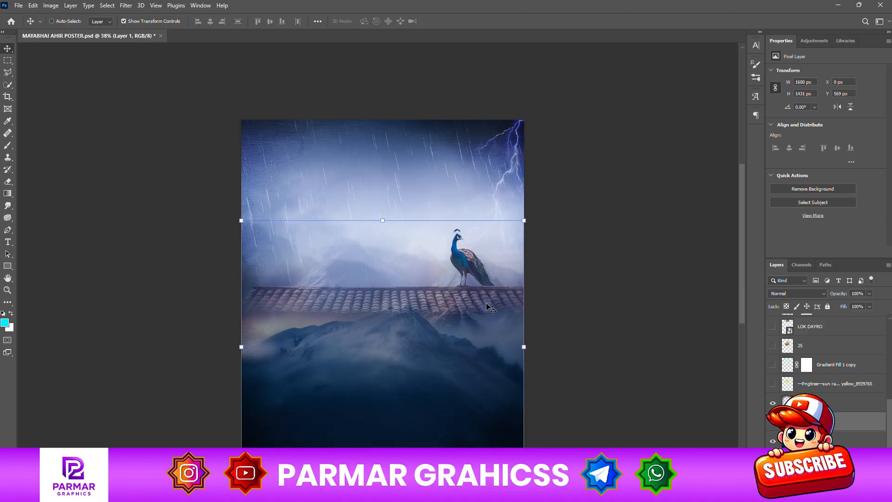
# Step: Show the sun rays layer, try moving the rays upward, and undo the move
pyautogui.click(774, 383)
pyautogui.click(847, 392)
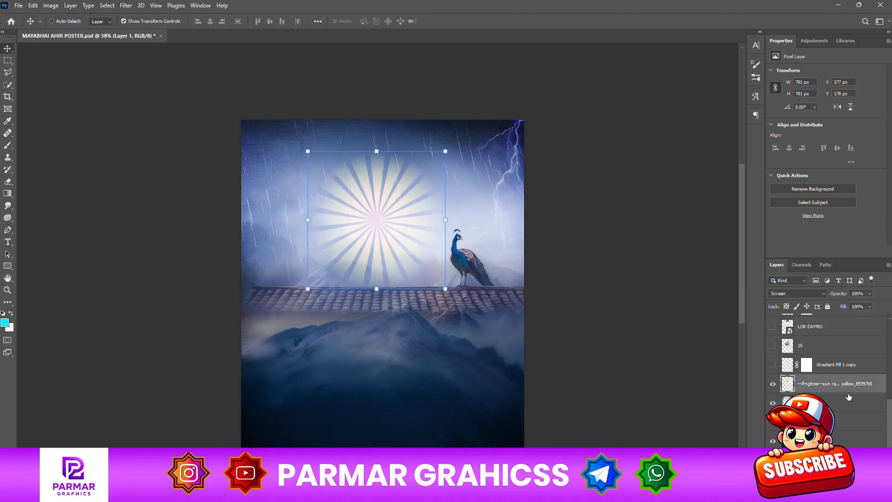
pyautogui.moveTo(404, 206); pyautogui.dragTo(404, 182)
pyautogui.hotkey('ctrl', 'z')
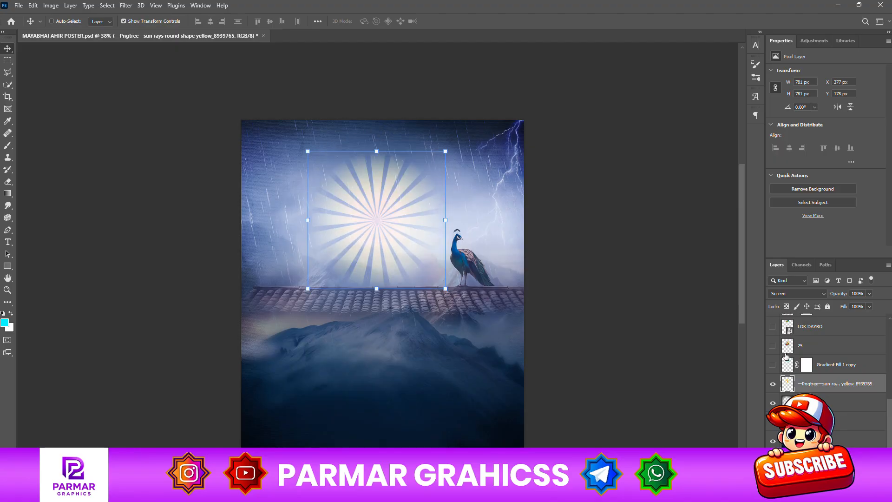
# Step: Show the Gradient Fill 1 copy glow, try moving it down over the rays, and undo back to both layers hidden
pyautogui.click(773, 365)
pyautogui.click(843, 367)
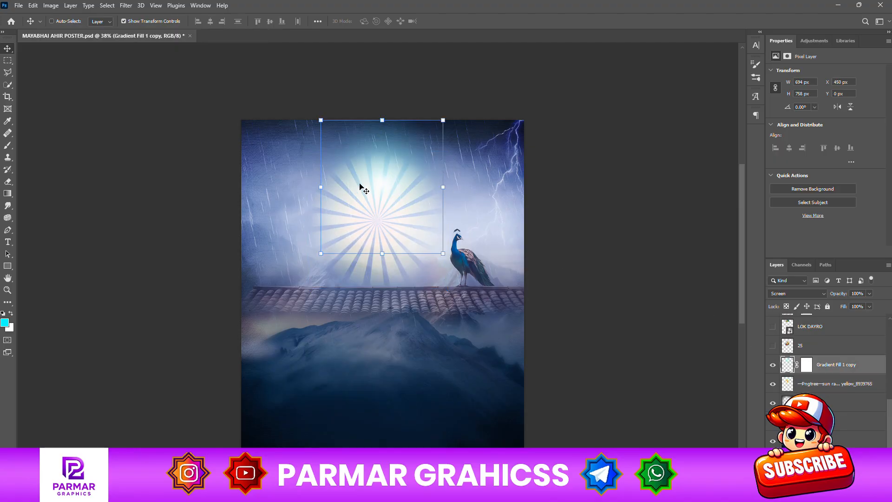
pyautogui.moveTo(361, 187); pyautogui.dragTo(381, 227)
pyautogui.hotkey('ctrl', 'z')
pyautogui.hotkey('ctrl', 'z')
pyautogui.hotkey('ctrl', 'z')
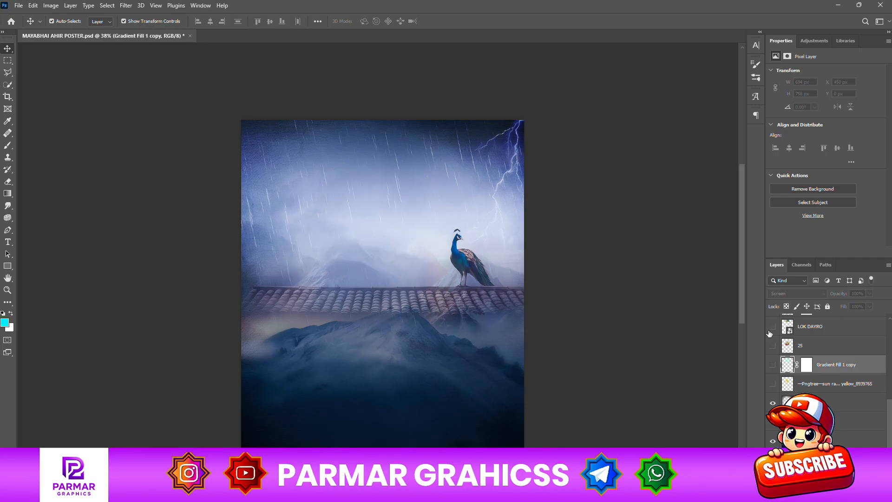
pyautogui.hotkey('ctrl', 'z')
pyautogui.hotkey('ctrl', 'shift', 'z')
# Step: Show the sun rays, Gradient Fill 1 copy and Ganesha layer 25 above the tiled roof
pyautogui.click(772, 384)
pyautogui.click(772, 366)
pyautogui.click(809, 346)
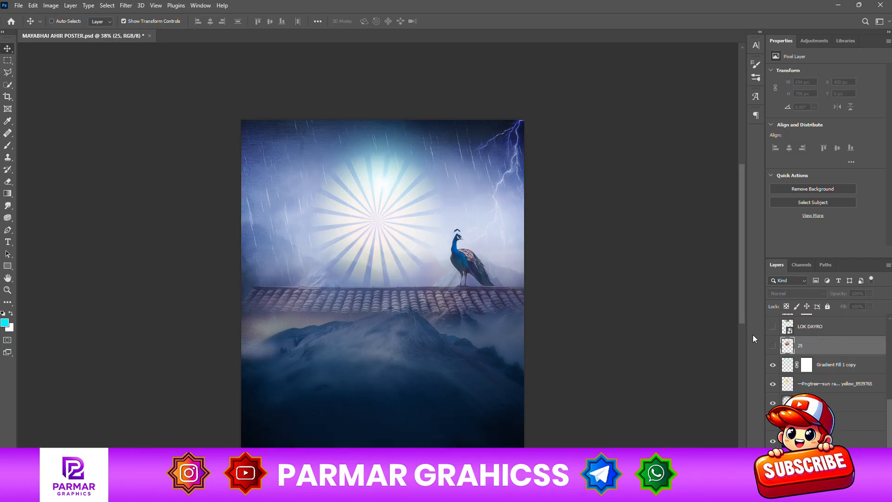
pyautogui.click(772, 345)
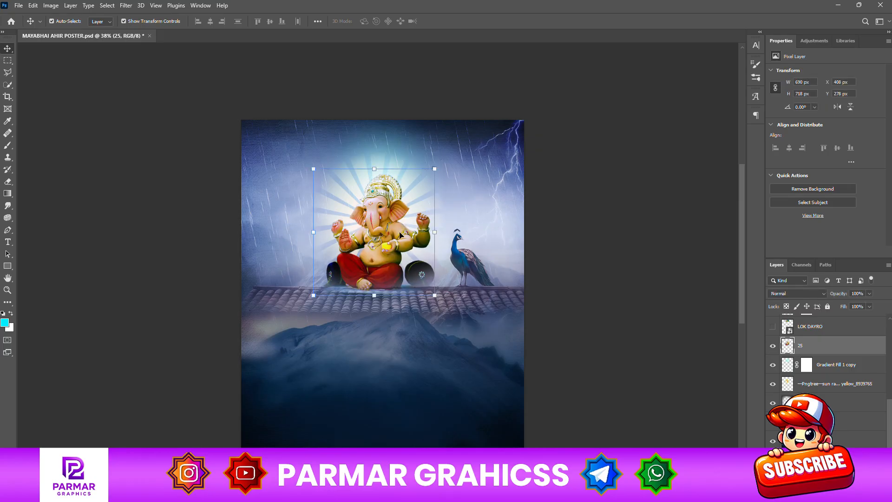
pyautogui.scroll(3, 377, 187)
# Step: Switch to File Explorer and look through the Ganesha images in the BAPPA folder
pyautogui.hotkey('alt', 'Tab')
pyautogui.scroll(-4, 591, 181)
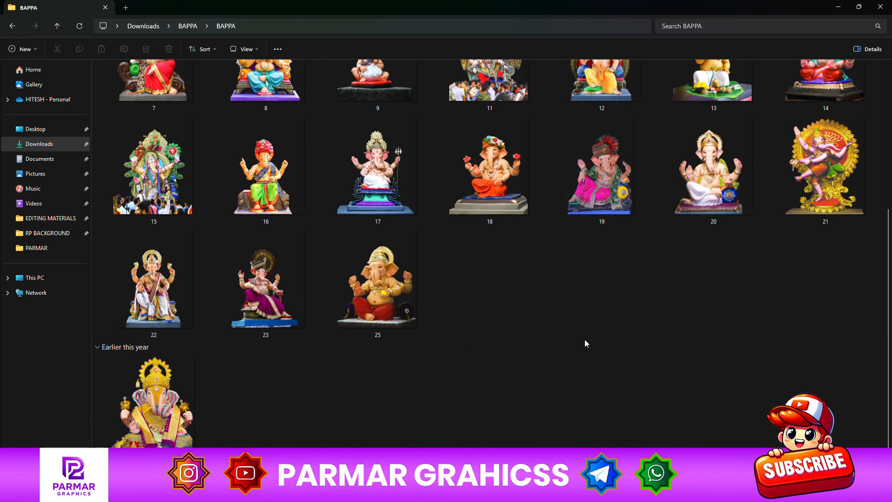
pyautogui.scroll(4, 585, 344)
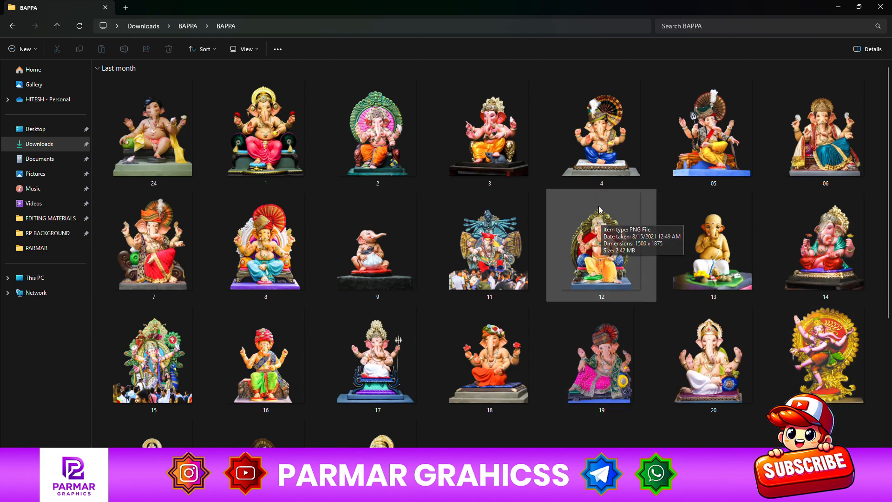
pyautogui.scroll(-3, 583, 191)
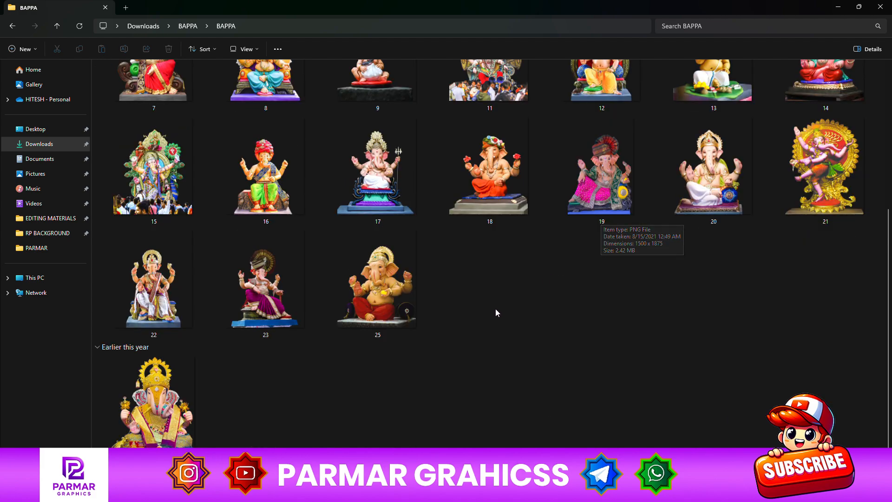
pyautogui.scroll(3, 495, 308)
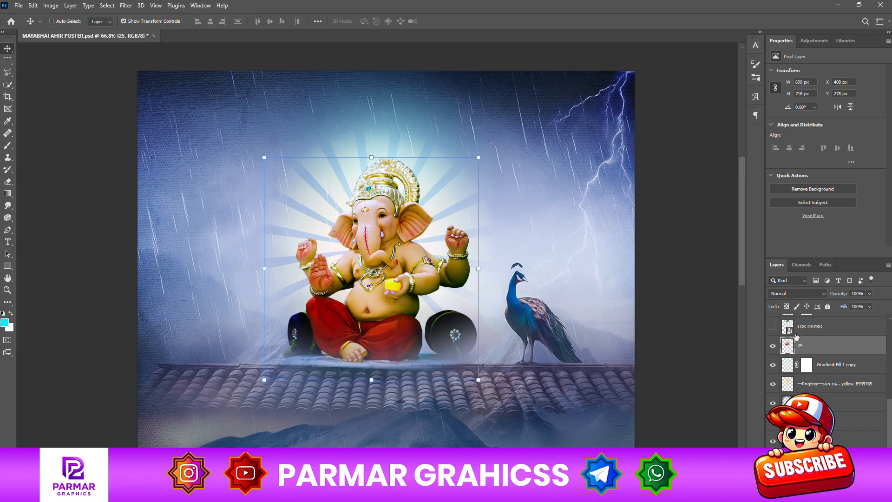
# Step: Show the LOK DAYRO title layer above the Ganesha figure and examine its lettering up close
pyautogui.scroll(2, 397, 264)
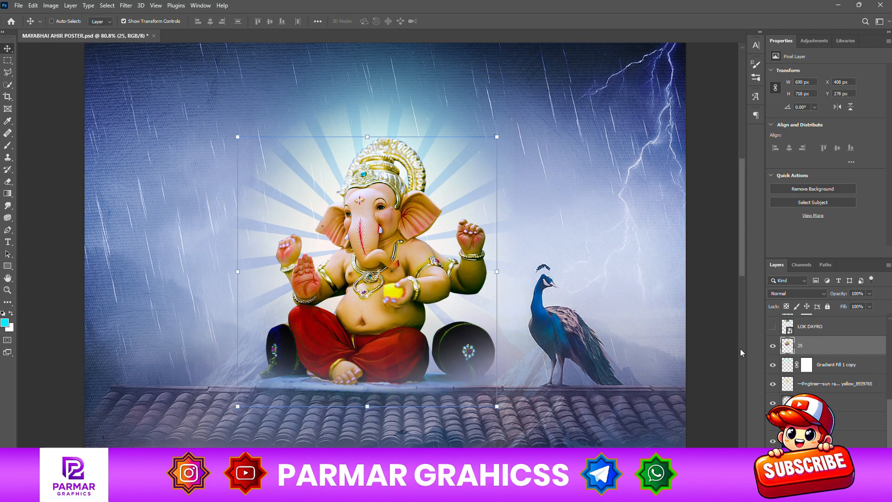
pyautogui.click(773, 326)
pyautogui.scroll(-2, 458, 183)
pyautogui.scroll(3, 458, 182)
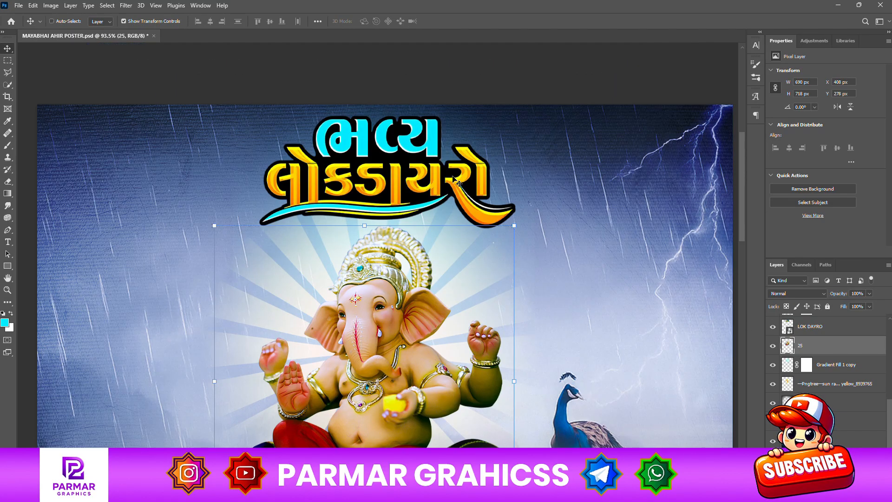
pyautogui.scroll(2, 436, 209)
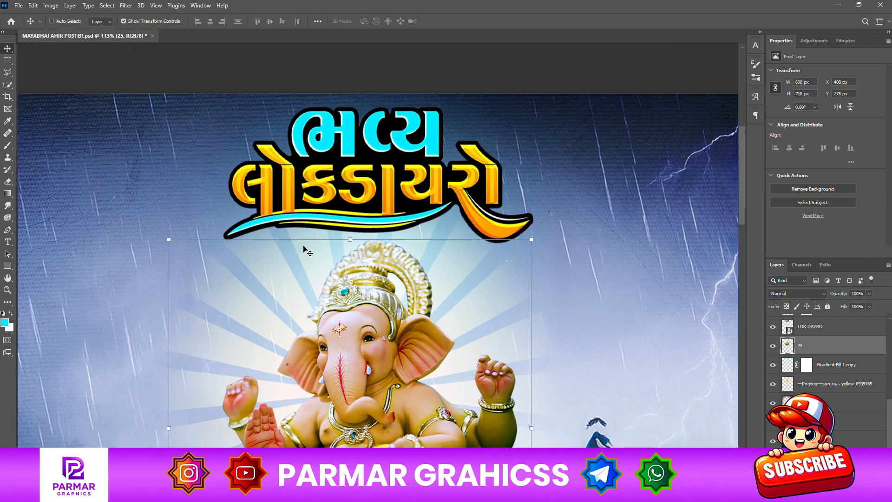
pyautogui.press('ctrl')
# Step: Show the Gradient Fill 1 layer to add a cyan glow at the Ganesha figure's base
pyautogui.scroll(3, 816, 357)
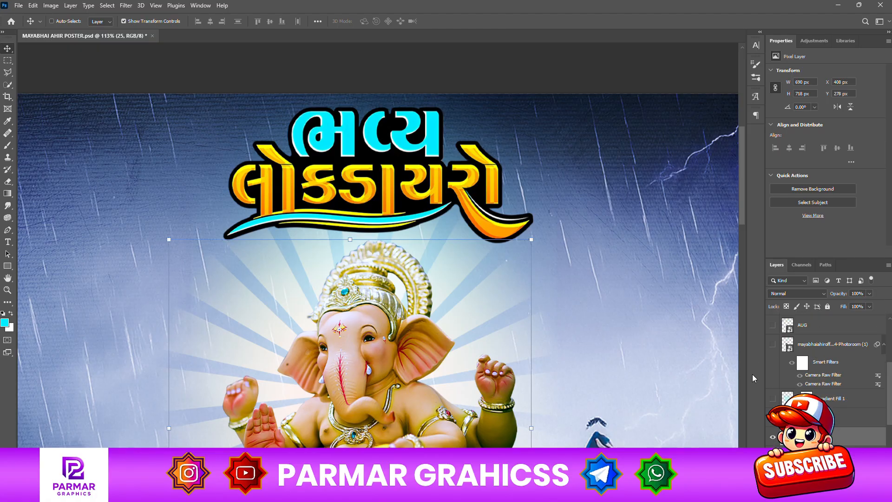
pyautogui.scroll(-5, 403, 336)
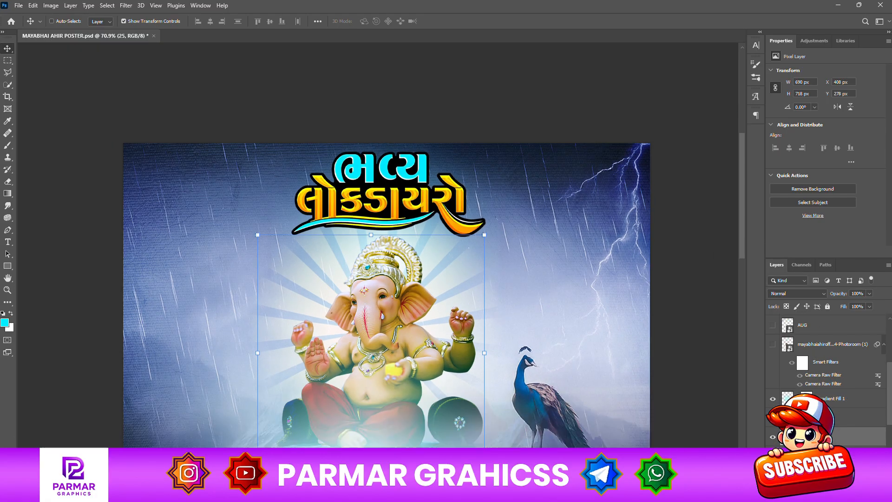
pyautogui.scroll(-5, 402, 335)
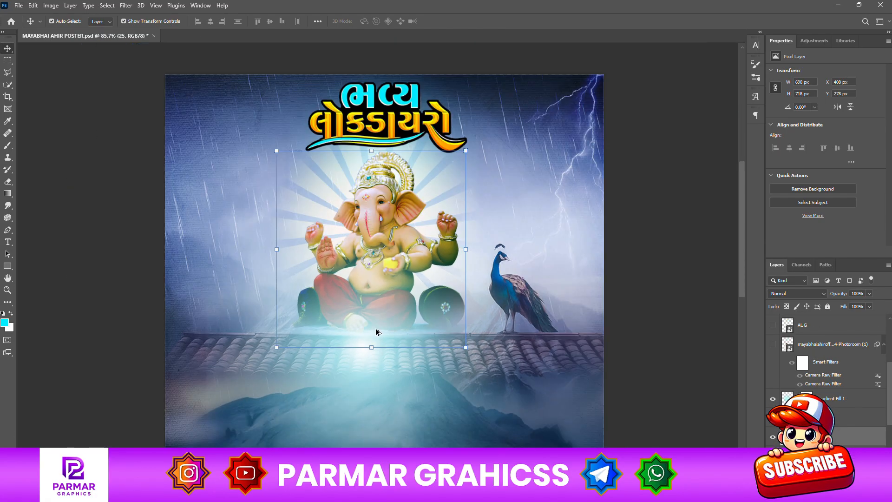
pyautogui.scroll(3, 379, 374)
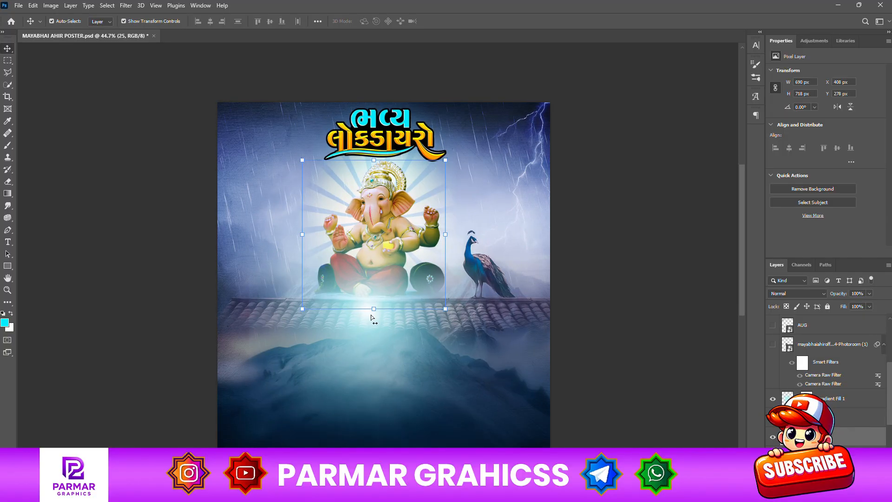
# Step: Show and select the Photoroom cutout of the smiling man with the microphone, and examine the edited photo up close
pyautogui.click(770, 343)
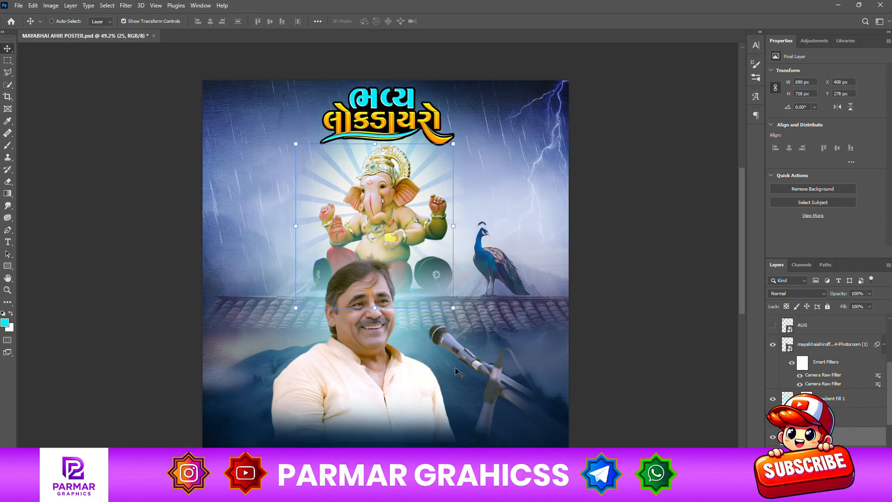
pyautogui.scroll(-1, 412, 359)
pyautogui.scroll(4, 384, 289)
pyautogui.click(819, 360)
pyautogui.scroll(2, 437, 358)
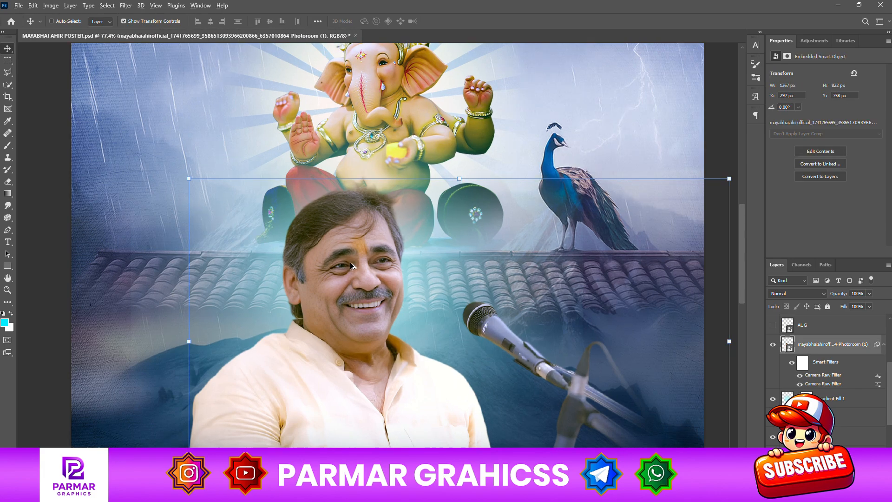
pyautogui.scroll(-1, 415, 314)
pyautogui.scroll(-1, 412, 312)
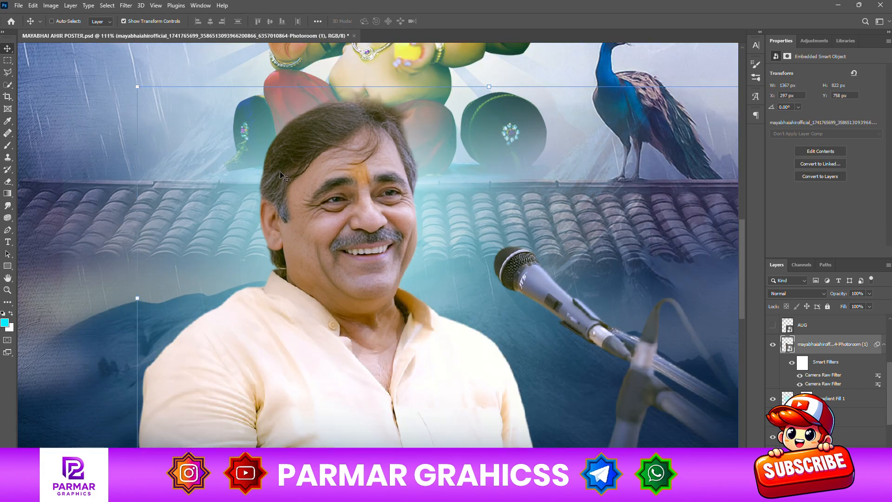
pyautogui.scroll(1, 403, 312)
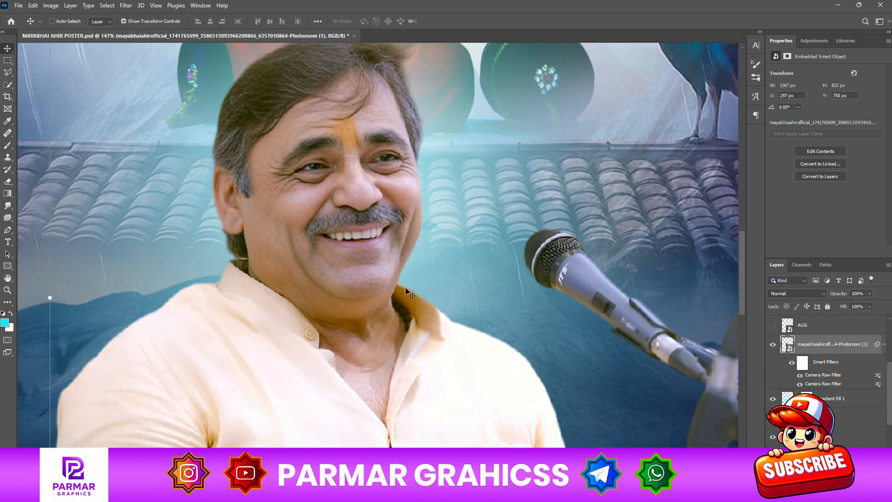
pyautogui.scroll(-4, 446, 234)
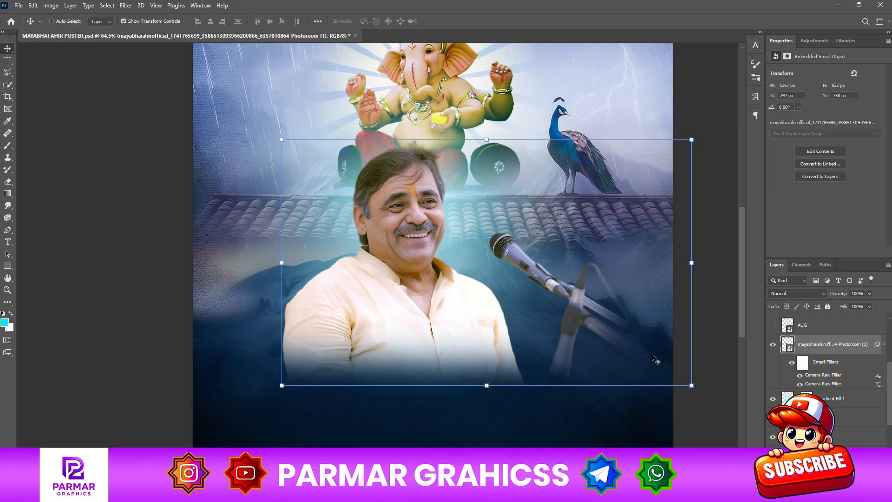
# Step: Show the AUG layer with the 02 AUG date badge and examine the badge up close
pyautogui.click(773, 325)
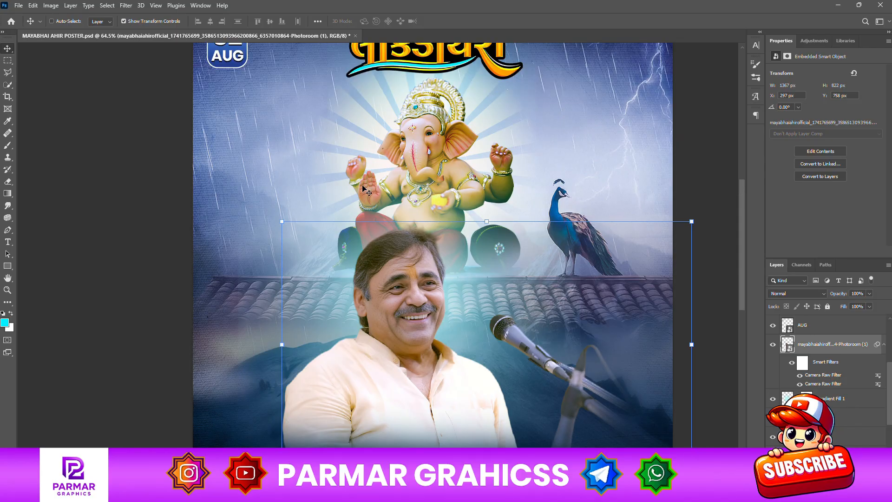
pyautogui.scroll(2, 228, 112)
pyautogui.scroll(-2, 223, 120)
pyautogui.scroll(3, 228, 149)
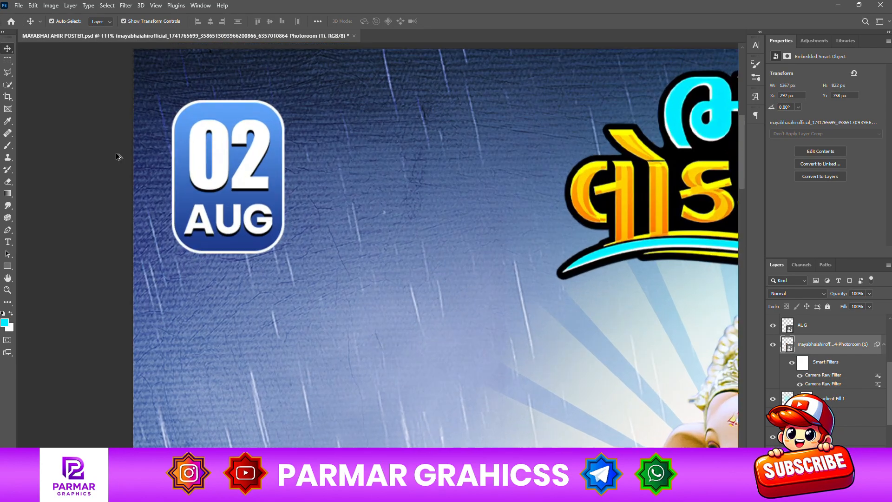
# Step: Show and select the Ahir layer with the singer's name lettering below the portrait, and examine it up close
pyautogui.scroll(-4, 327, 214)
pyautogui.scroll(-5, 353, 217)
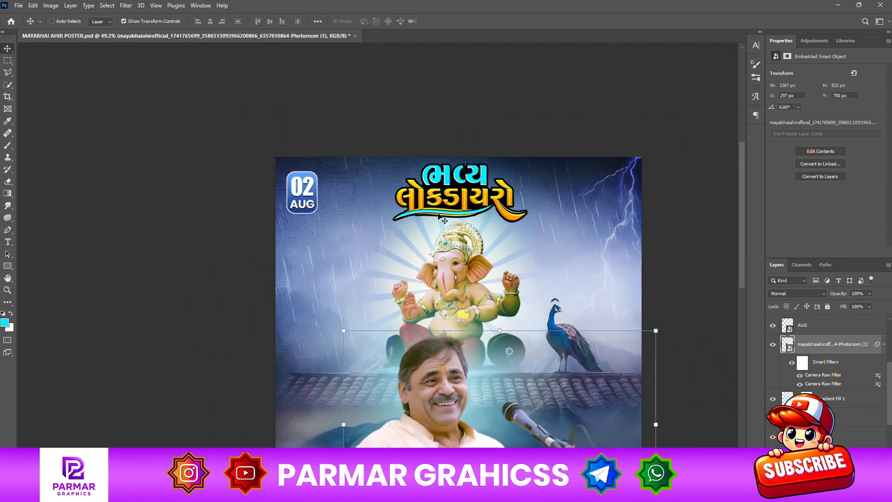
pyautogui.scroll(2, 557, 302)
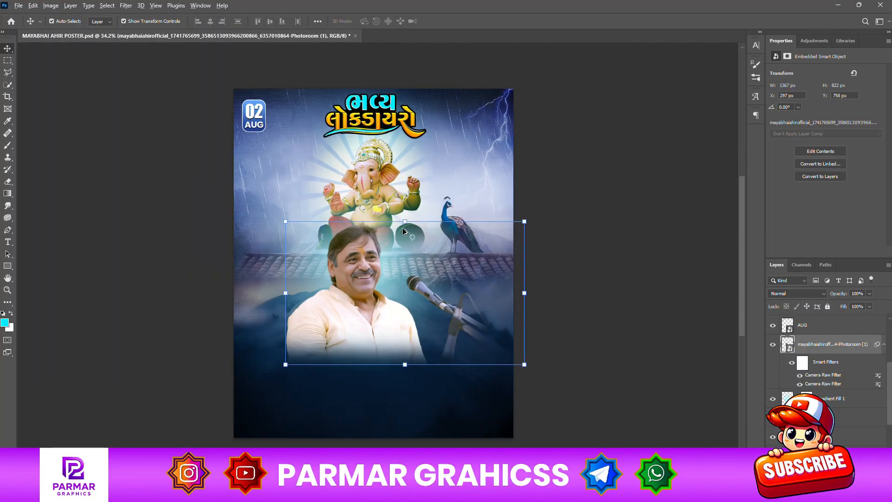
pyautogui.scroll(2, 806, 372)
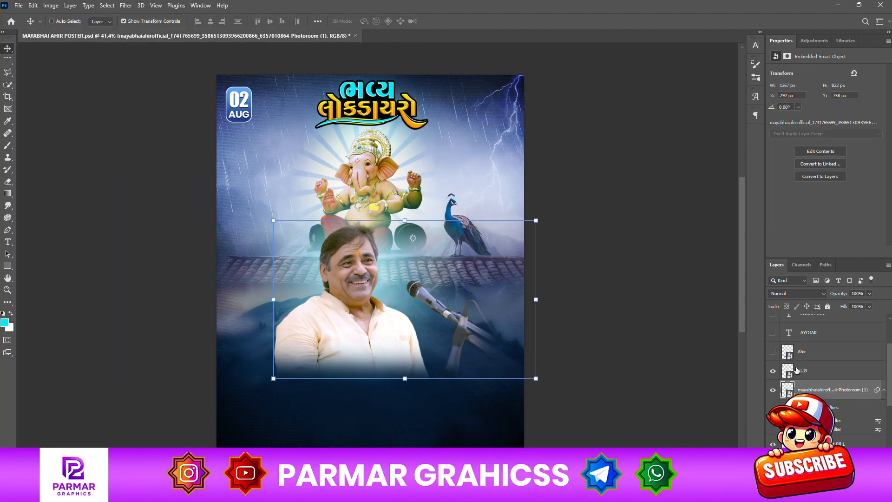
pyautogui.click(773, 352)
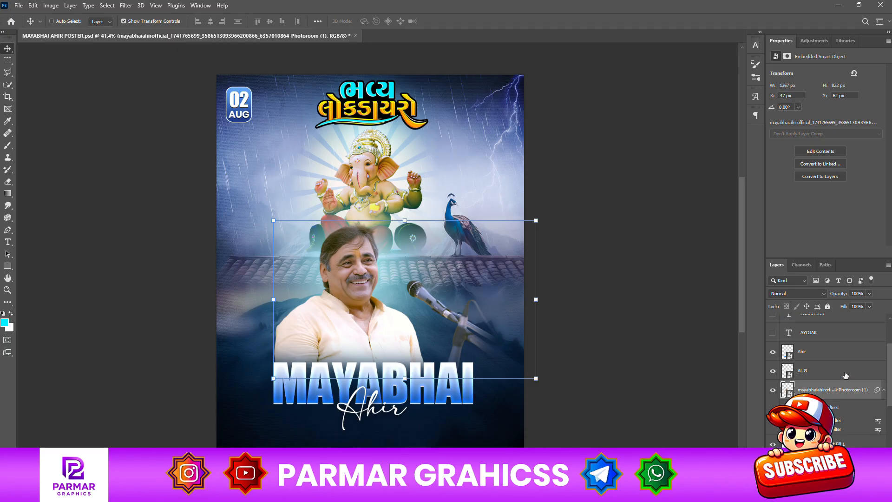
pyautogui.keyDown('ctrl'); pyautogui.click(379, 398); pyautogui.keyUp('ctrl')
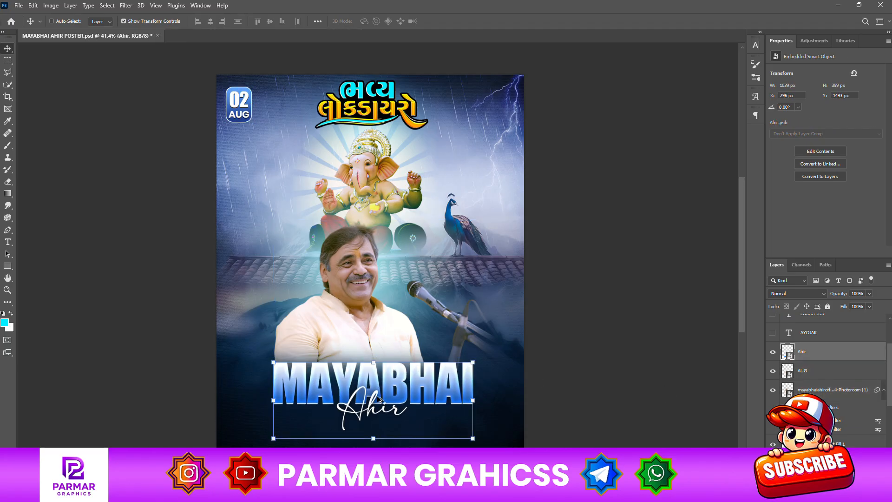
pyautogui.scroll(5, 380, 399)
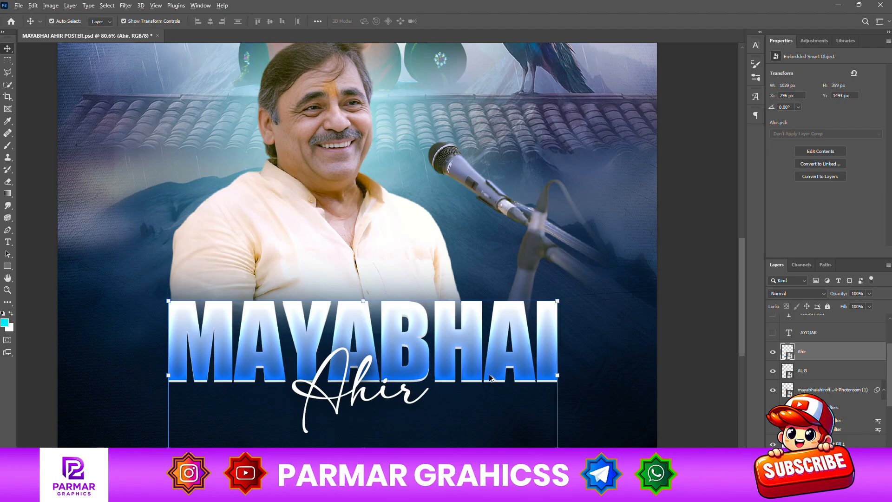
pyautogui.scroll(1, 494, 347)
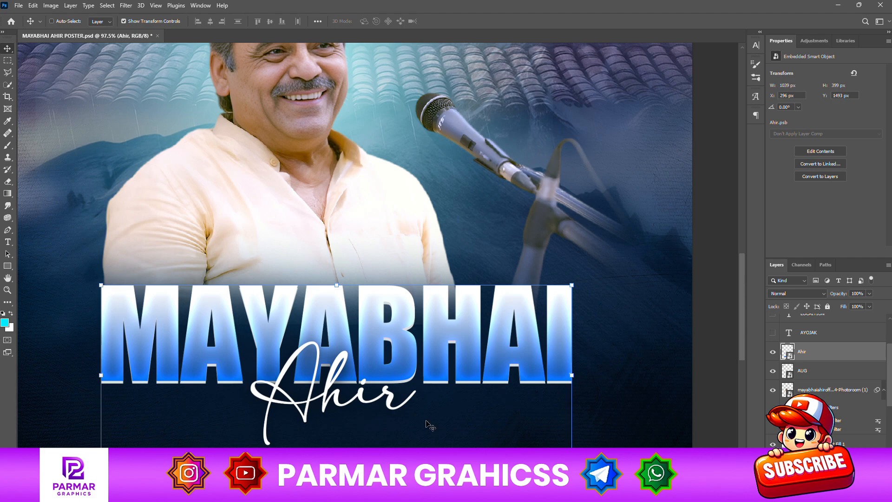
pyautogui.scroll(-1, 356, 387)
pyautogui.scroll(-3, 318, 378)
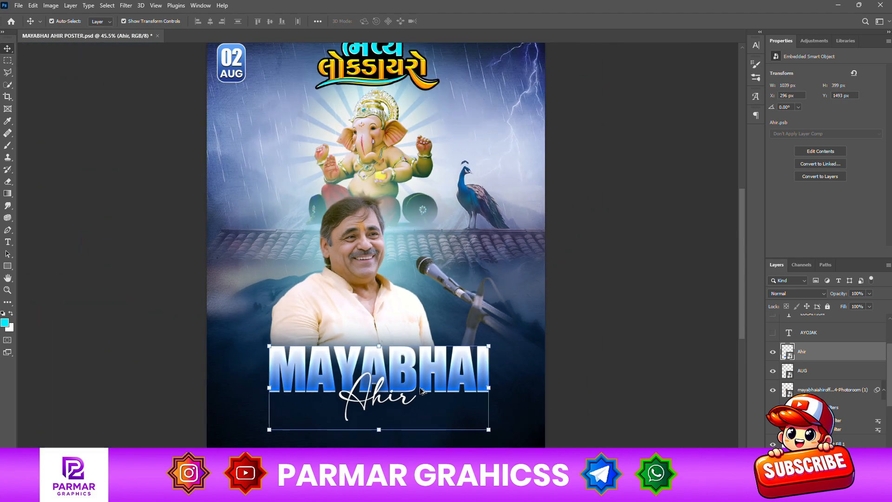
pyautogui.scroll(4, 358, 367)
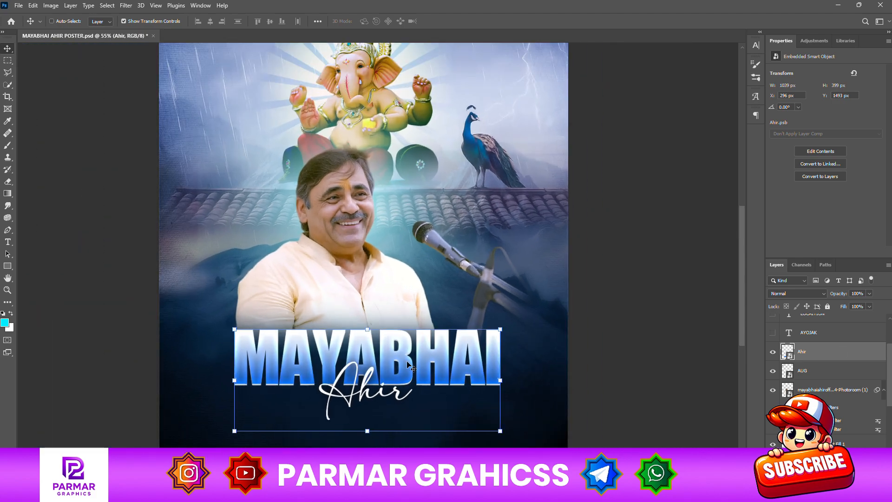
pyautogui.scroll(-2, 357, 389)
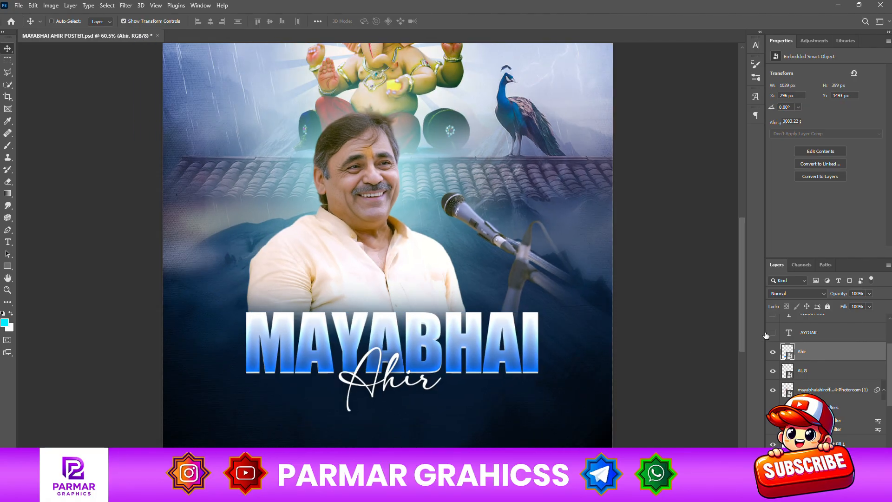
# Step: Show and select the AYOJAK organiser line and the LOCAITION venue line beneath the singer's name
pyautogui.click(785, 333)
pyautogui.click(772, 333)
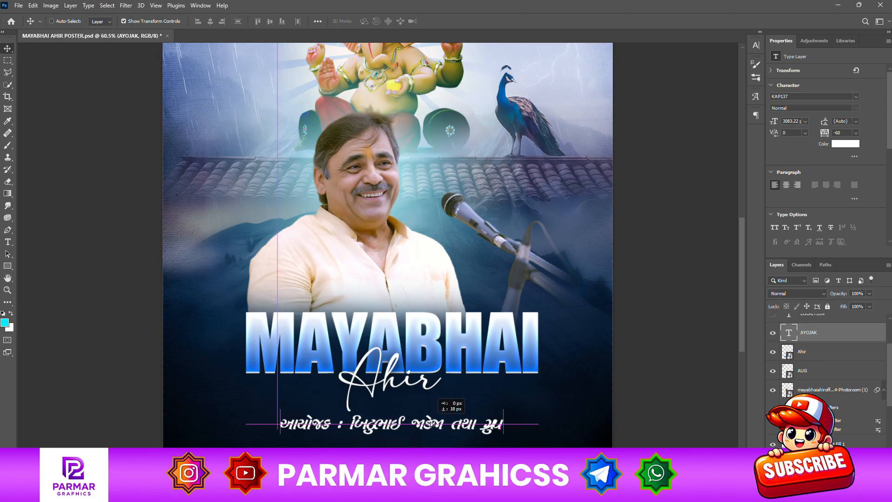
pyautogui.scroll(3, 819, 342)
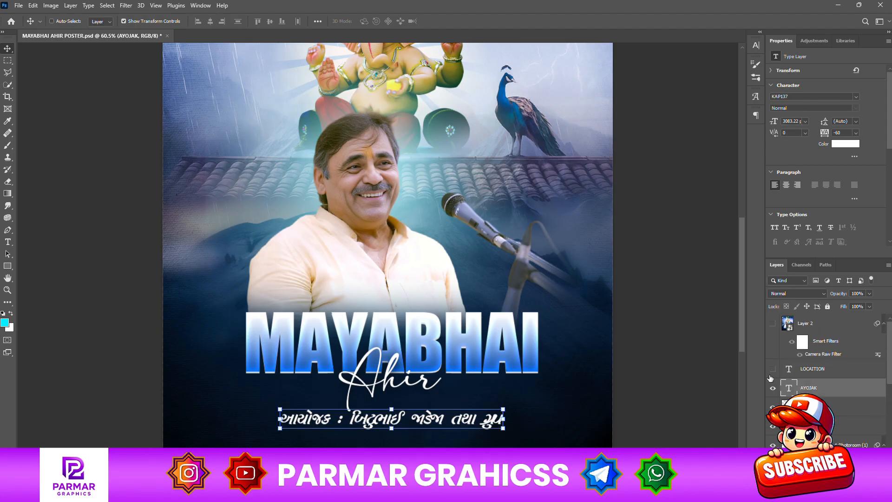
pyautogui.click(831, 373)
pyautogui.scroll(-2, 447, 425)
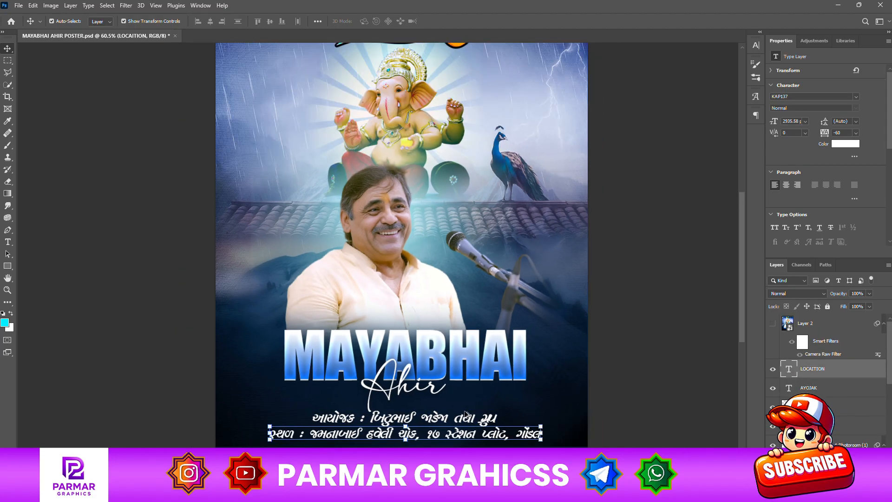
pyautogui.scroll(6, 446, 418)
pyautogui.scroll(-1, 428, 428)
pyautogui.scroll(-3, 452, 331)
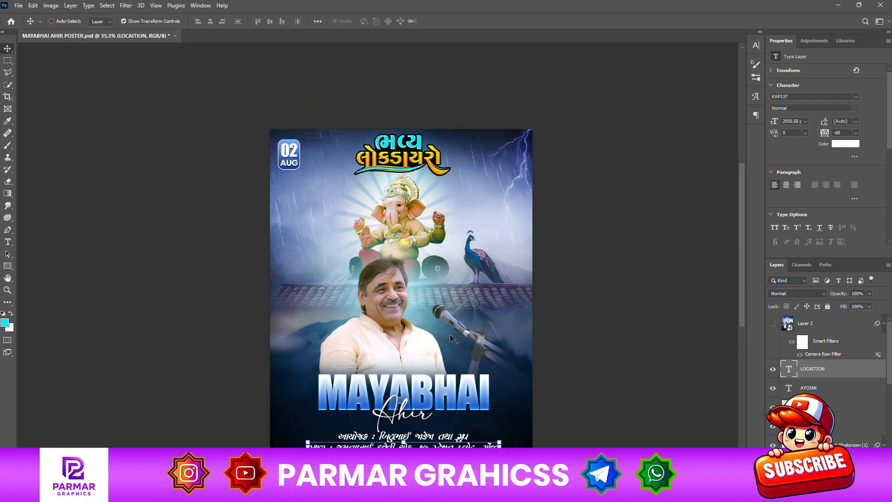
pyautogui.scroll(-1, 407, 264)
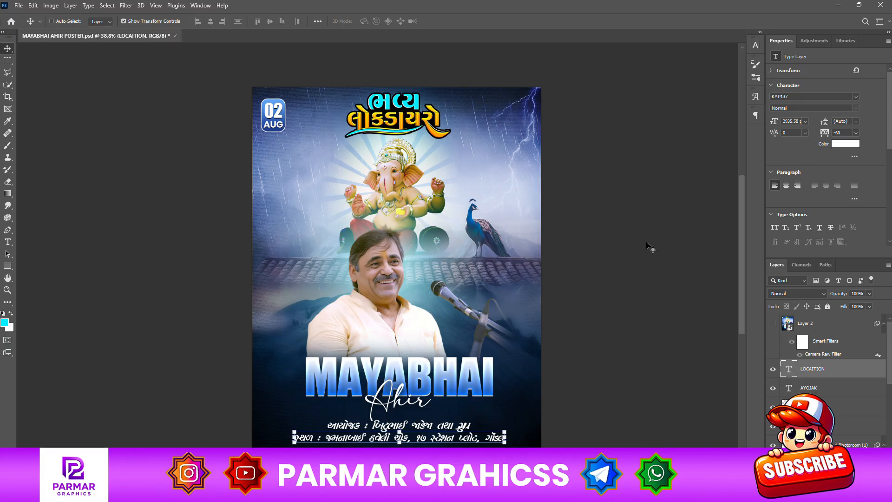
# Step: Select the hidden Layer 2, open its Camera Raw Filter with the Curve section collapsed, and examine the preview up close
pyautogui.click(820, 344)
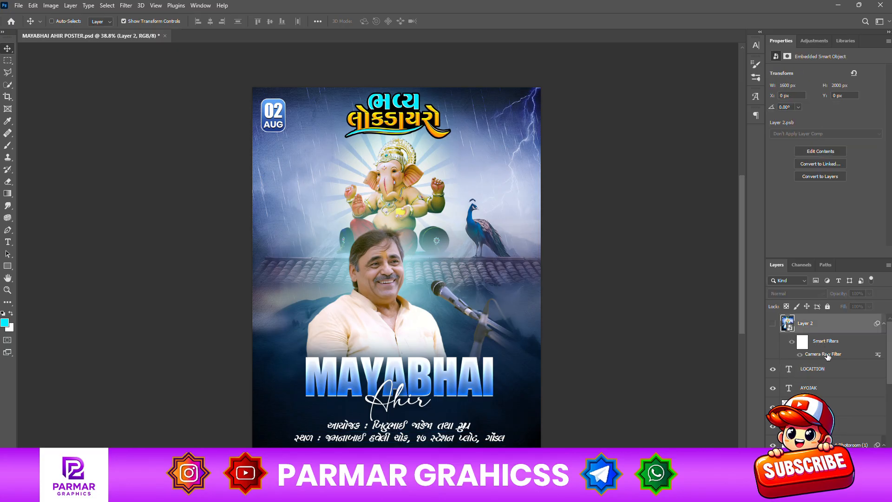
pyautogui.doubleClick(827, 355)
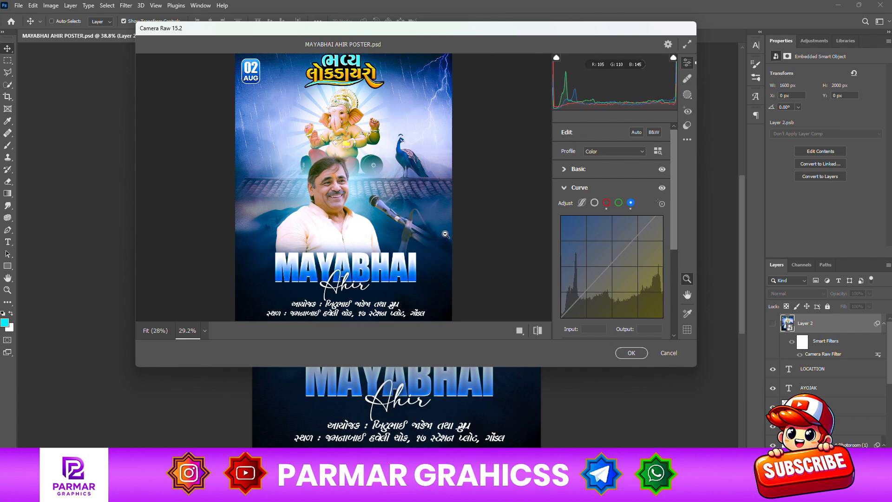
pyautogui.click(573, 188)
pyautogui.scroll(2, 329, 179)
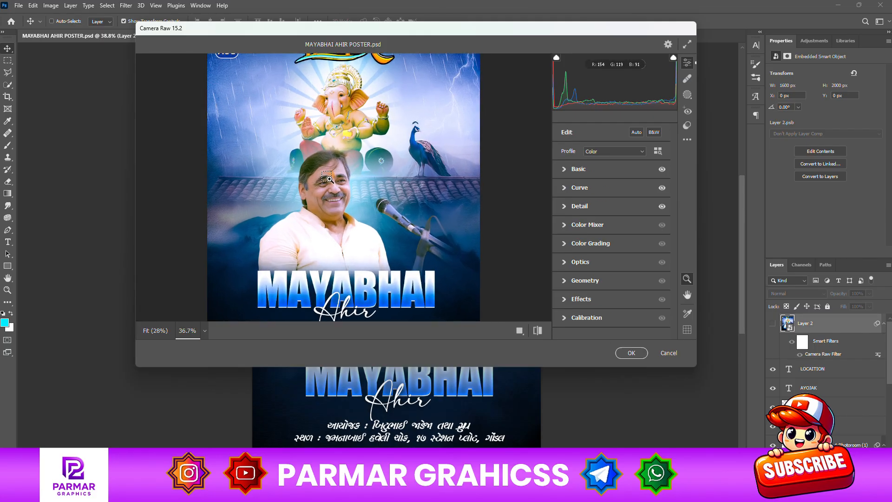
pyautogui.scroll(5, 328, 179)
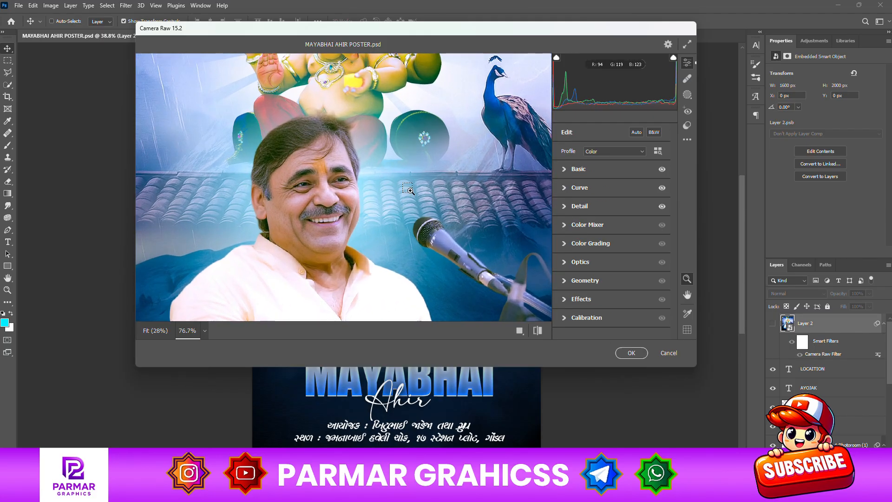
# Step: Examine the filter's Basic color and light values and its Detail sharpening settings
pyautogui.click(589, 173)
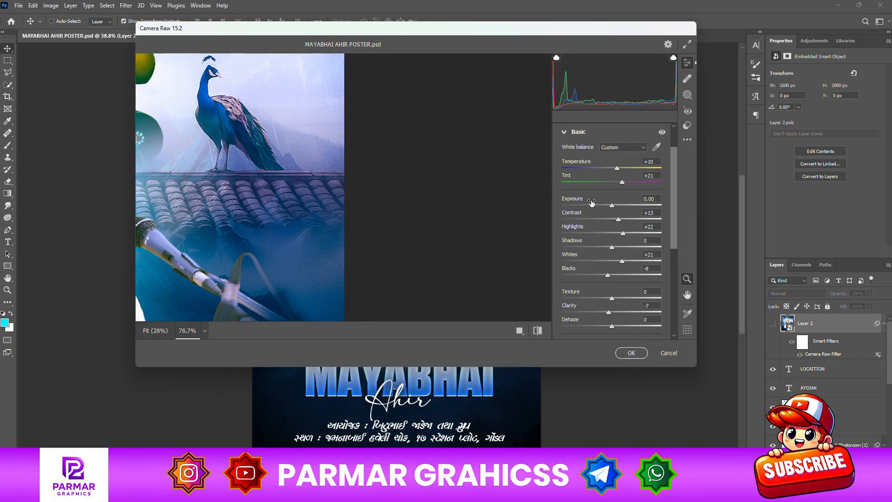
pyautogui.scroll(-4, 591, 203)
pyautogui.scroll(8, 599, 211)
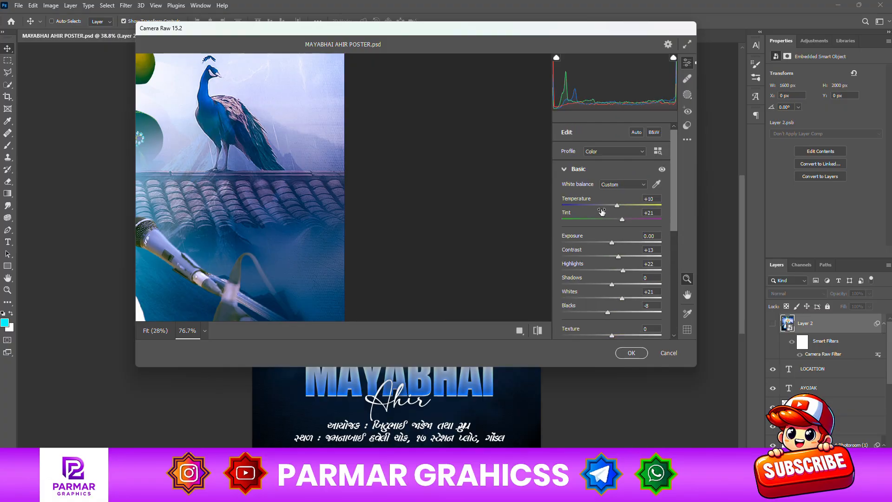
pyautogui.click(566, 168)
pyautogui.click(606, 206)
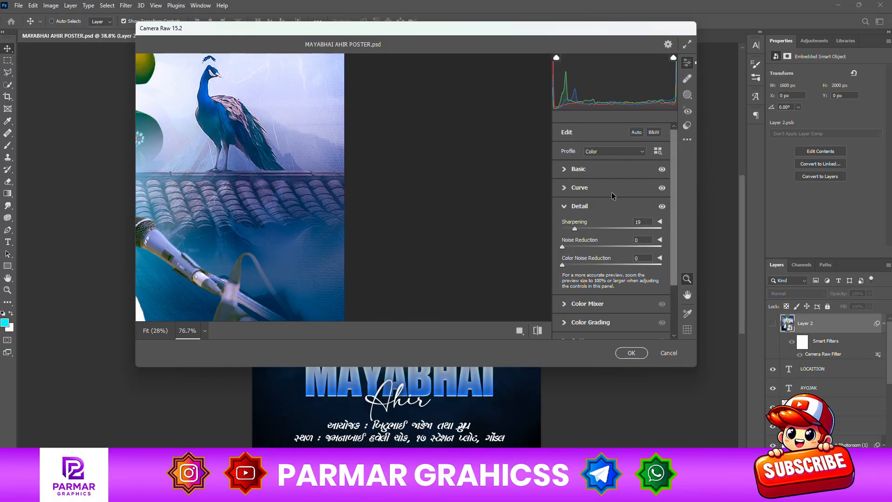
pyautogui.click(586, 186)
pyautogui.click(581, 151)
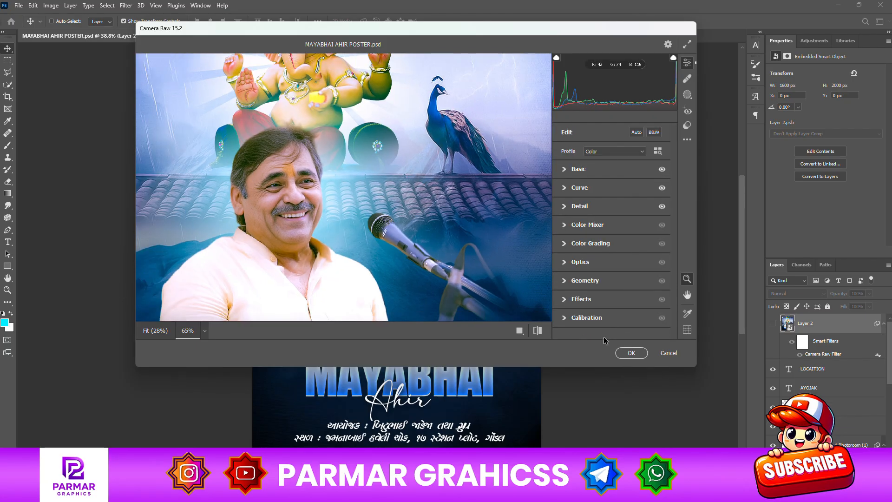
# Step: Accept the Camera Raw settings and show Layer 2 to apply the graded look over the whole poster
pyautogui.click(629, 353)
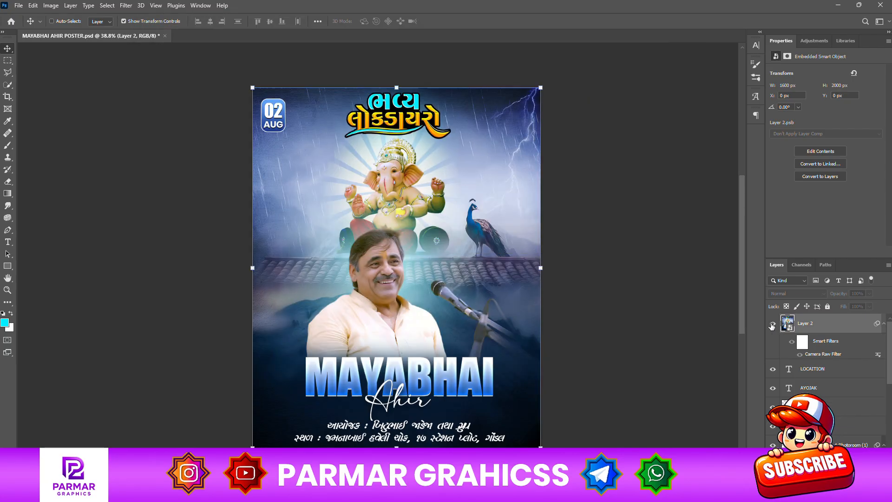
pyautogui.scroll(-1, 463, 273)
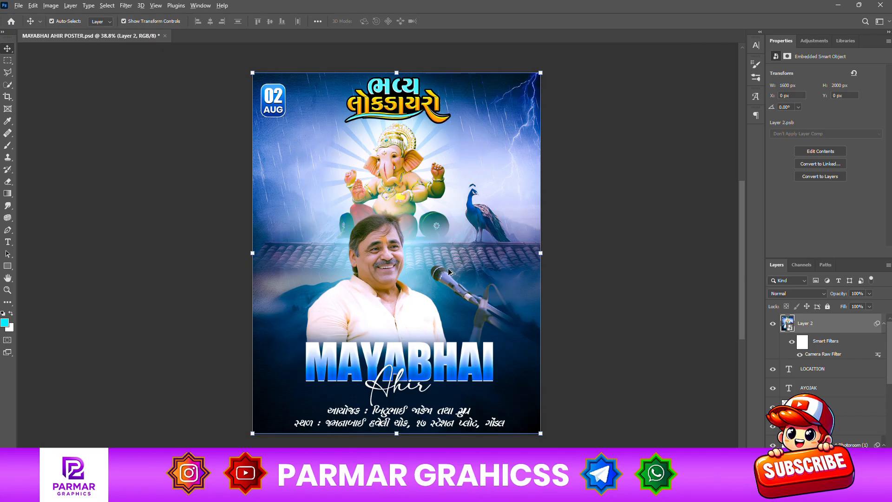
pyautogui.scroll(1, 448, 272)
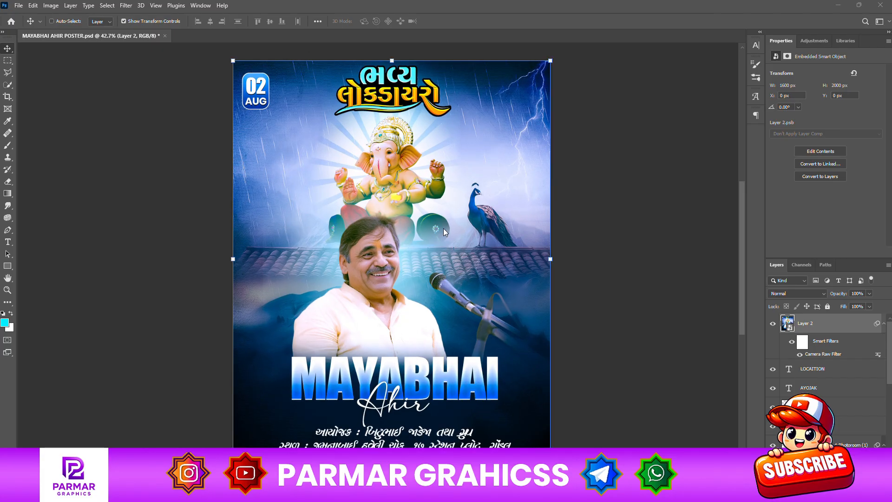